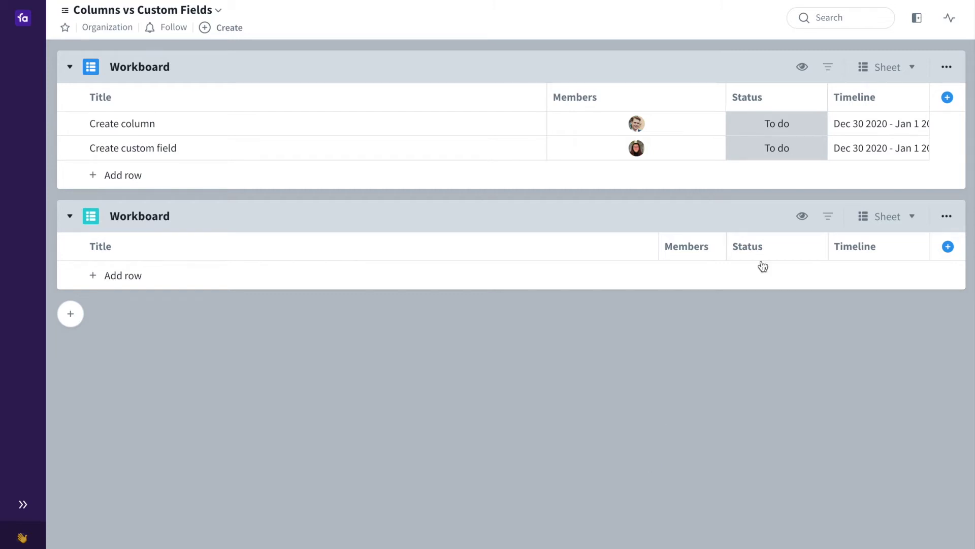
# Bring up the column-type list for the top Workboard sheet's add-column button.
pyautogui.click(948, 98)
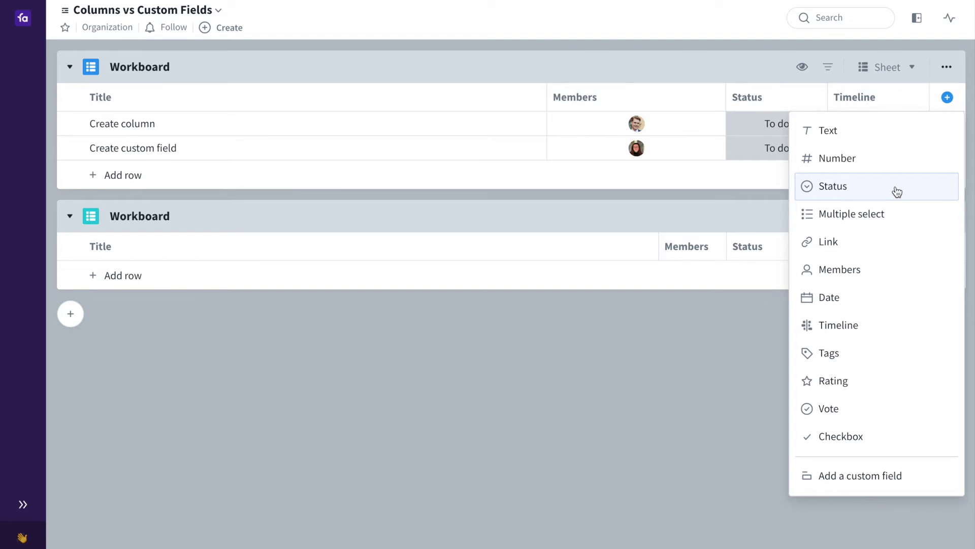
pyautogui.click(633, 431)
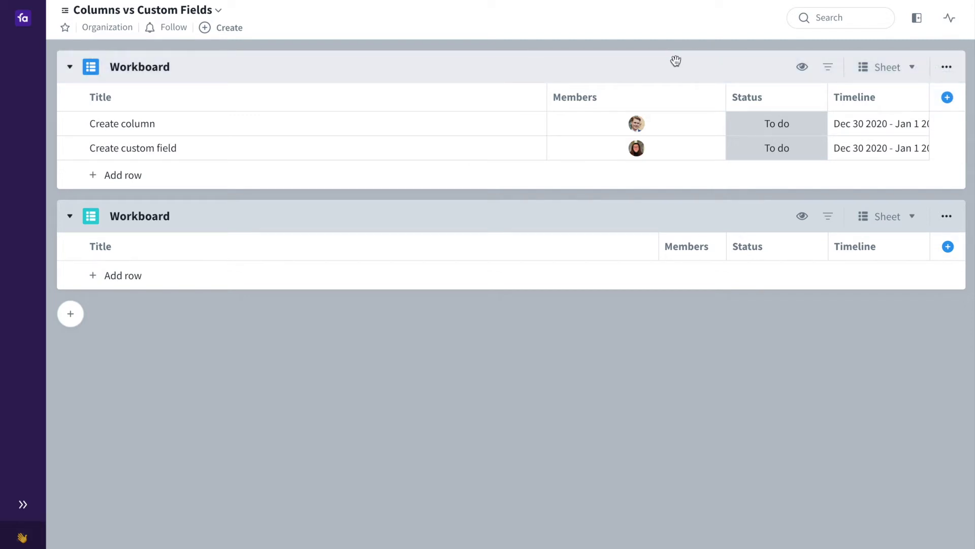
pyautogui.click(954, 100)
# Add a Text column to the top Workboard and enter 'Creating column' for the Create column row.
pyautogui.click(936, 124)
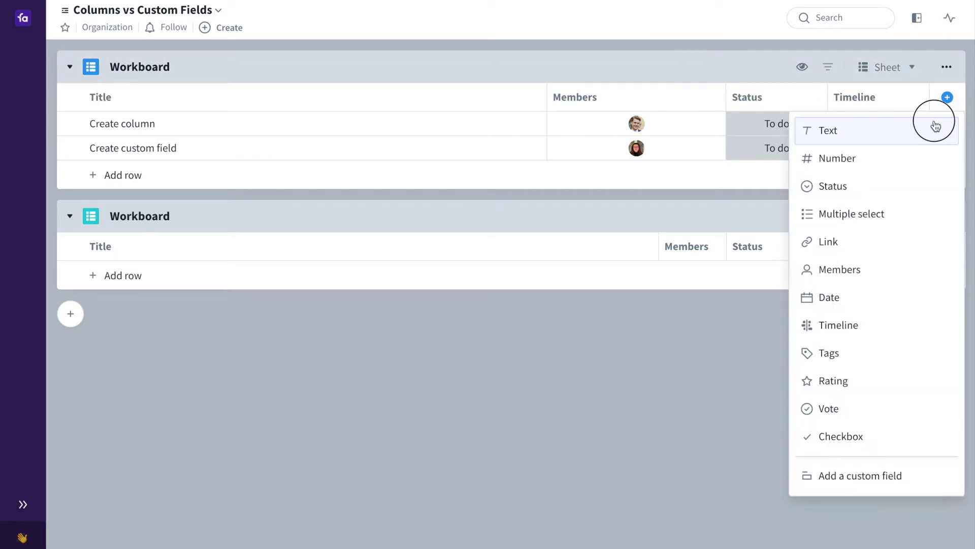
pyautogui.click(924, 223)
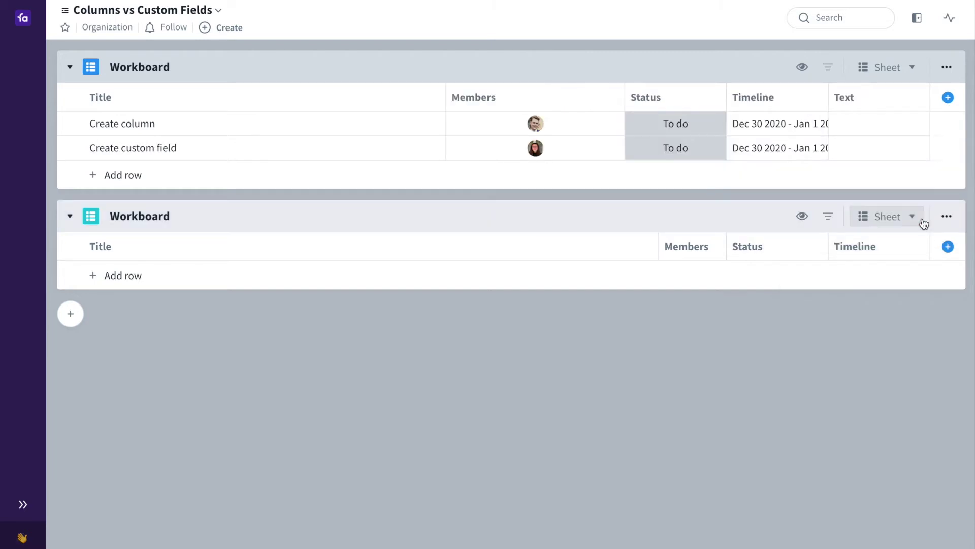
pyautogui.click(889, 124)
pyautogui.write('Cre')
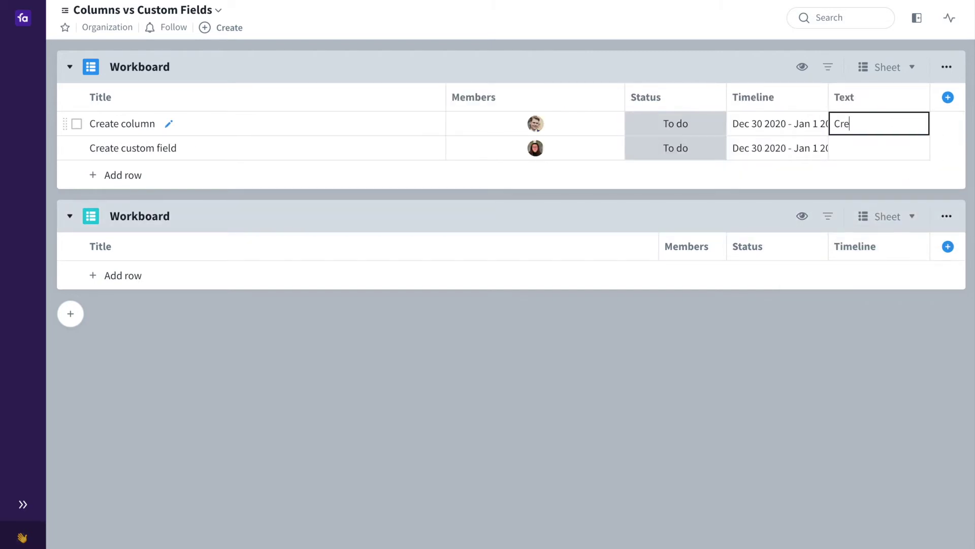
pyautogui.write('ating column')
pyautogui.click(817, 425)
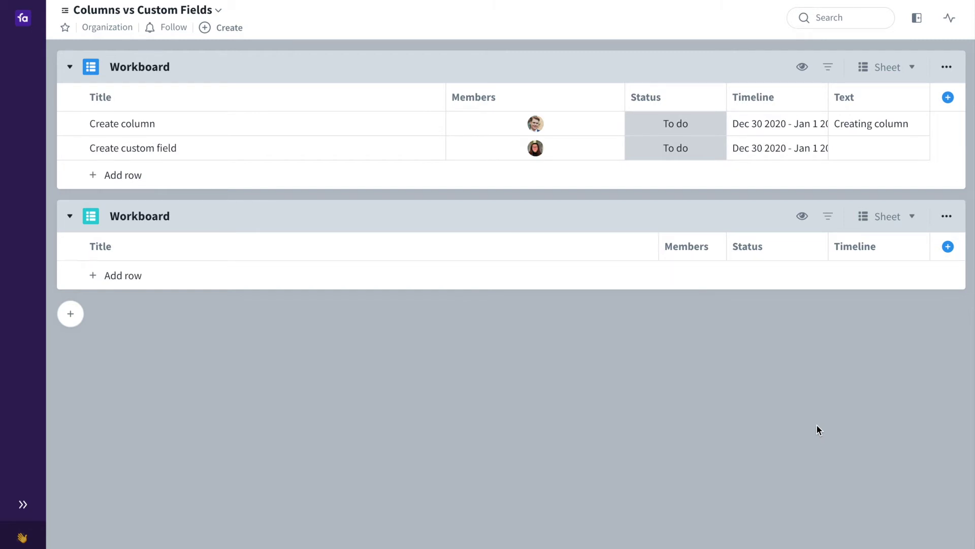
pyautogui.click(948, 98)
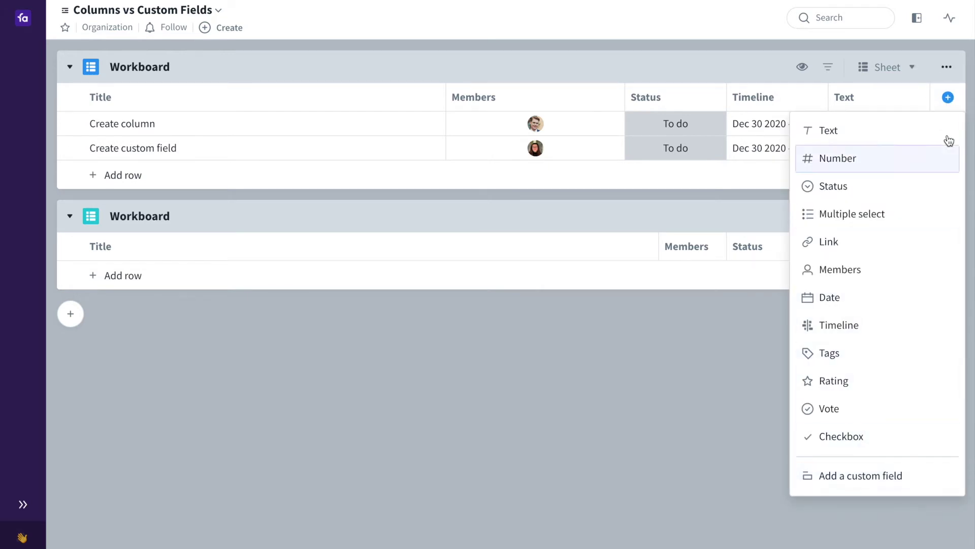
# Start a new custom field named Priority with the Status field type.
pyautogui.click(855, 477)
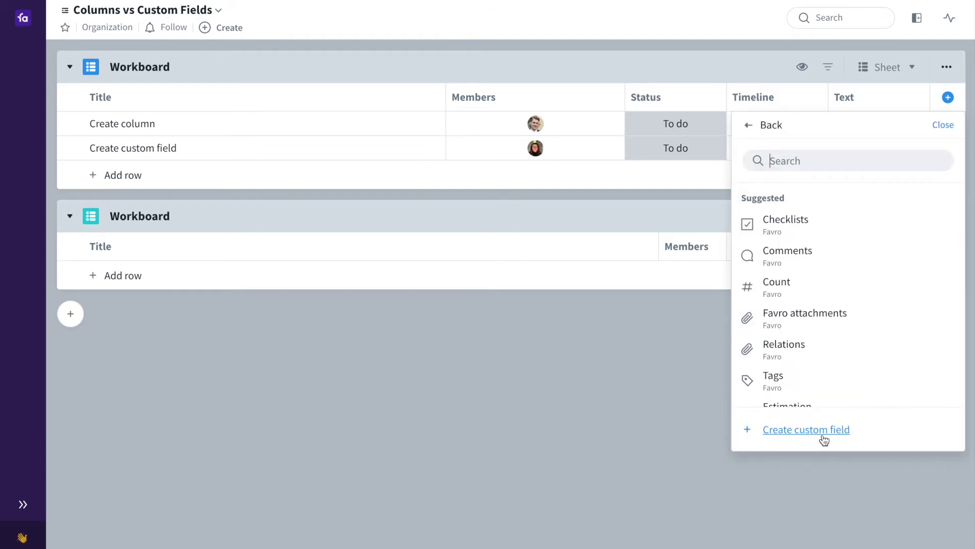
pyautogui.click(803, 438)
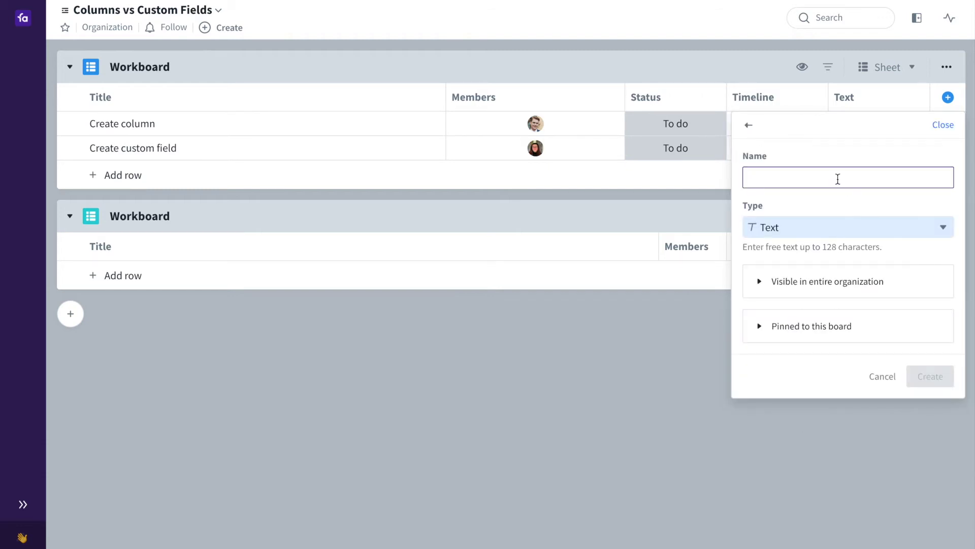
pyautogui.write('Priority')
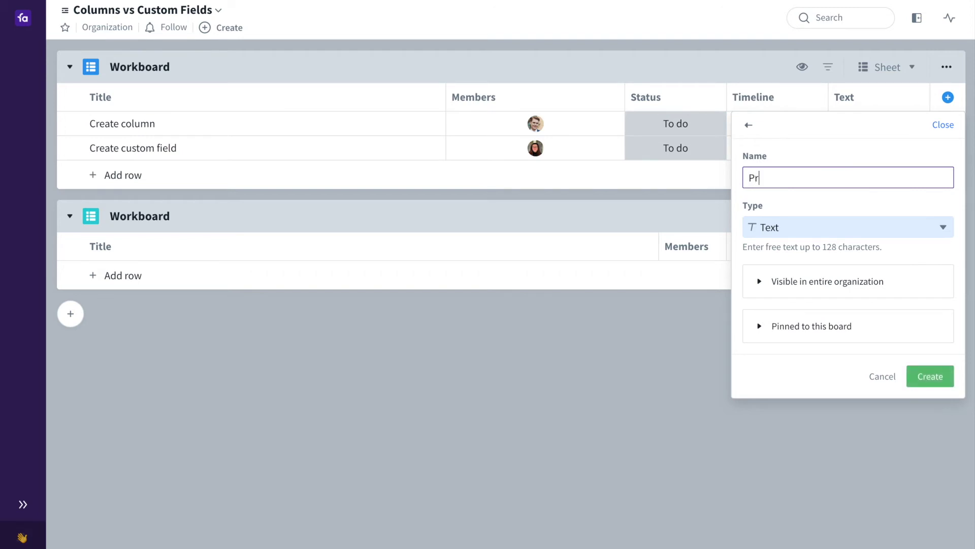
pyautogui.click(847, 233)
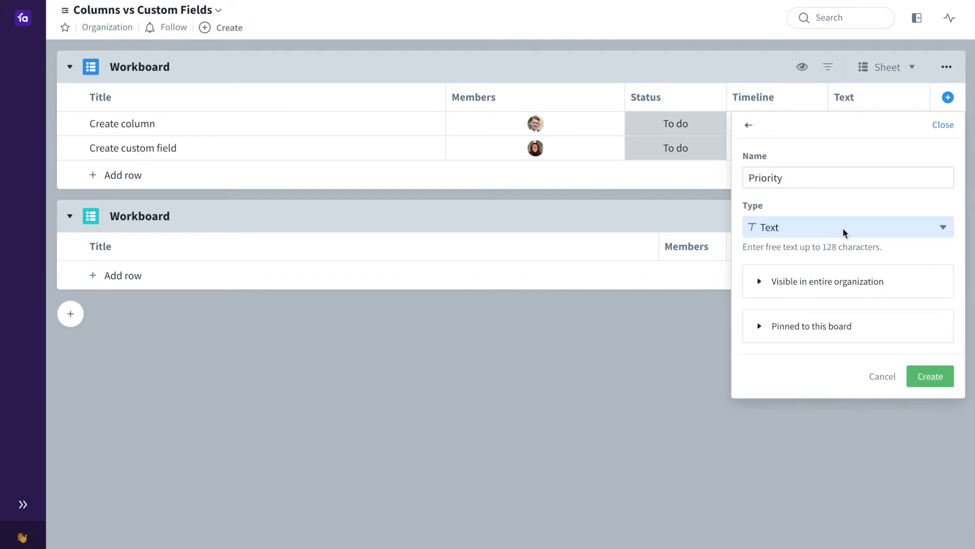
pyautogui.click(805, 307)
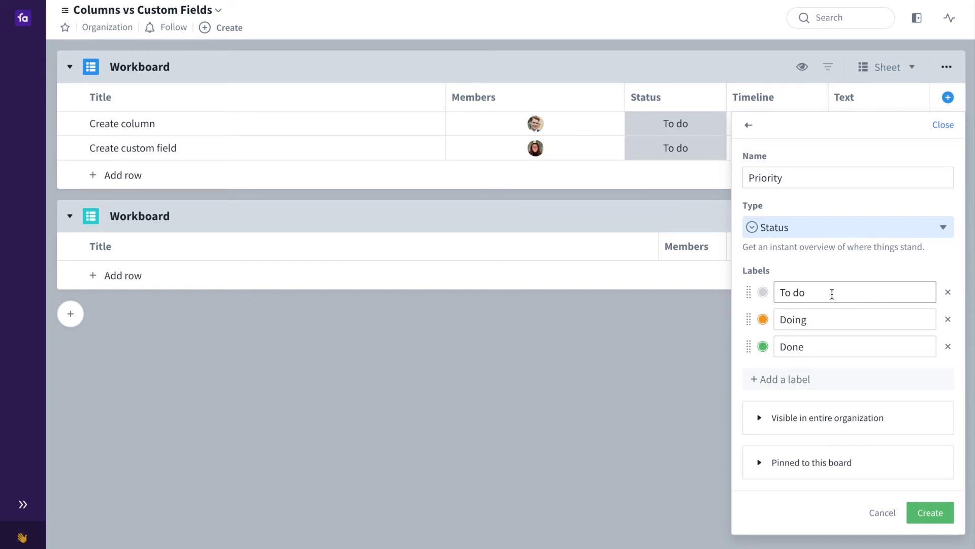
# Set the Priority status labels to Low, Medium and High.
pyautogui.moveTo(832, 294); pyautogui.dragTo(782, 292)
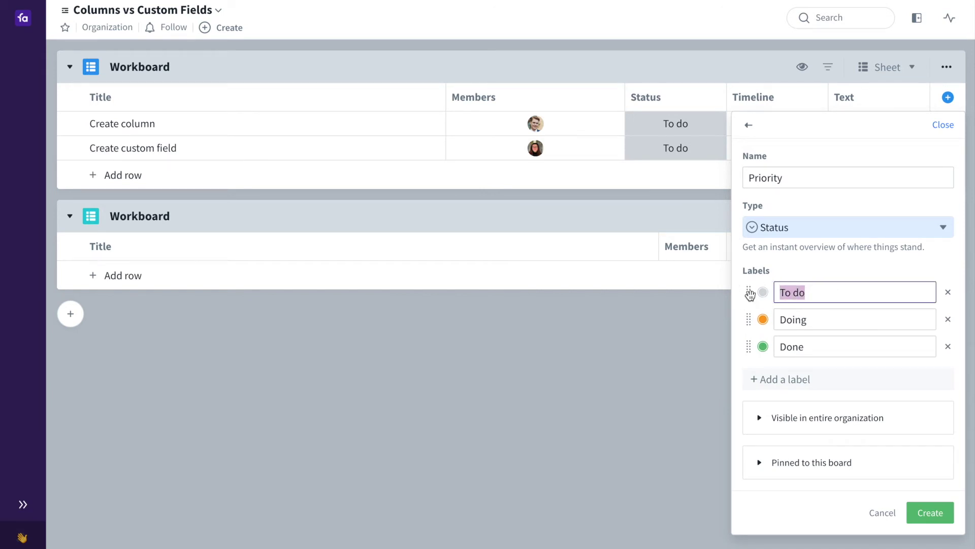
pyautogui.write('Low')
pyautogui.press('Tab')
pyautogui.write('Mediumq')
pyautogui.press('BackSpace')
pyautogui.press('Tab')
pyautogui.write('Gi')
pyautogui.press('BackSpace')
pyautogui.press('BackSpace')
pyautogui.write('High')
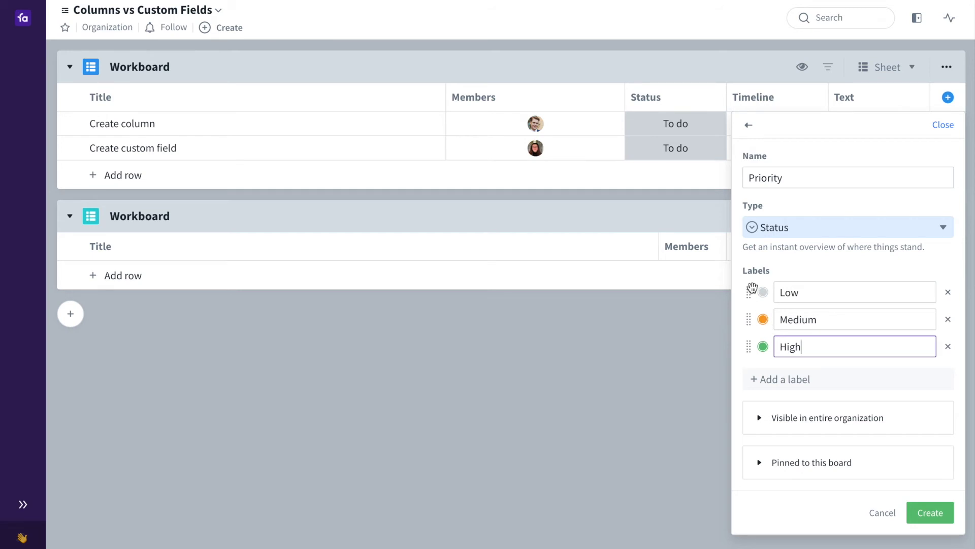
# Colour the Low label yellow and the High label pink.
pyautogui.click(762, 292)
pyautogui.click(753, 331)
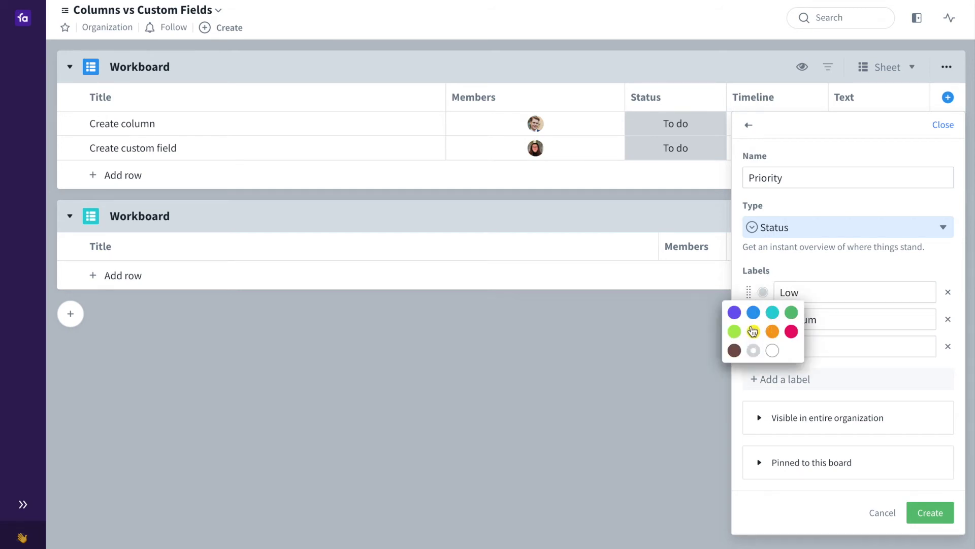
pyautogui.click(763, 346)
pyautogui.click(792, 386)
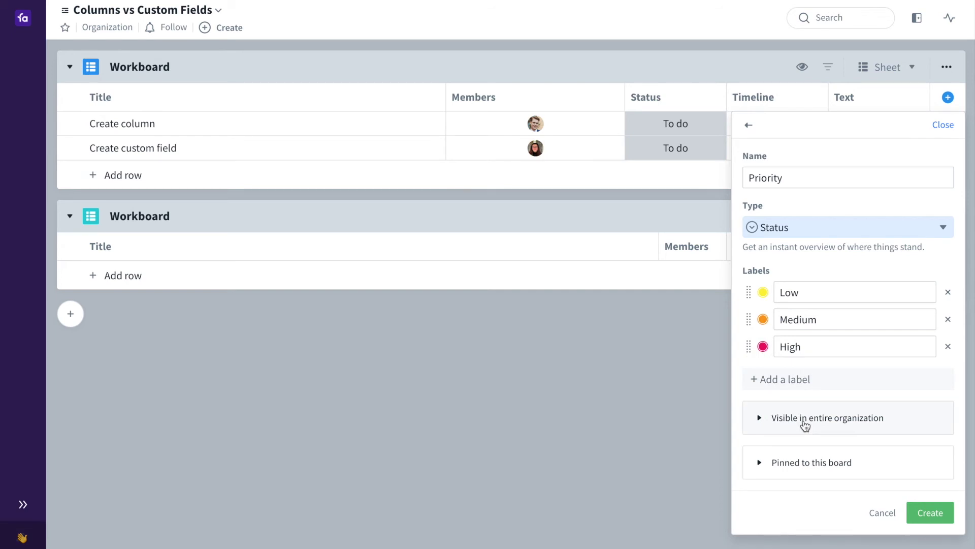
# Check the organization visibility and board pinning options, then create the Priority field.
pyautogui.click(805, 425)
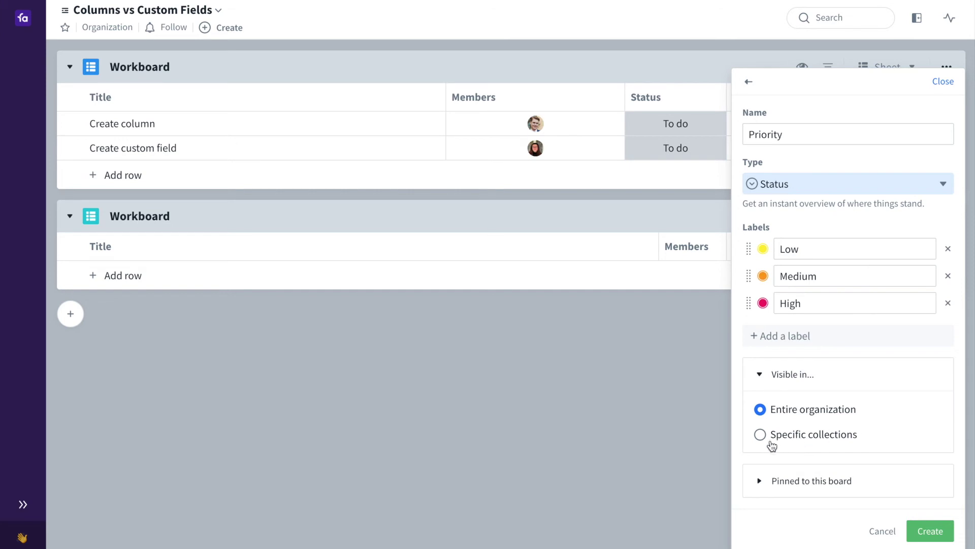
pyautogui.click(778, 480)
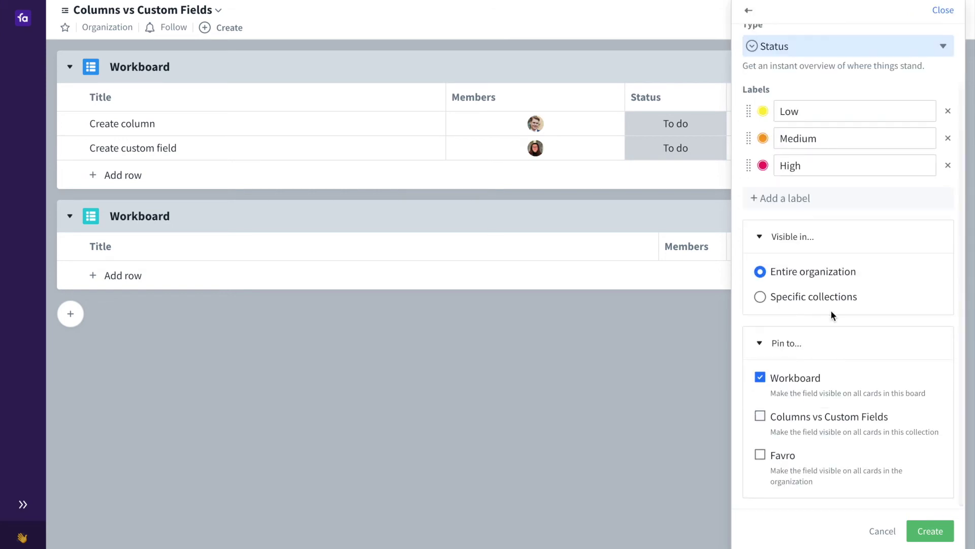
pyautogui.click(785, 338)
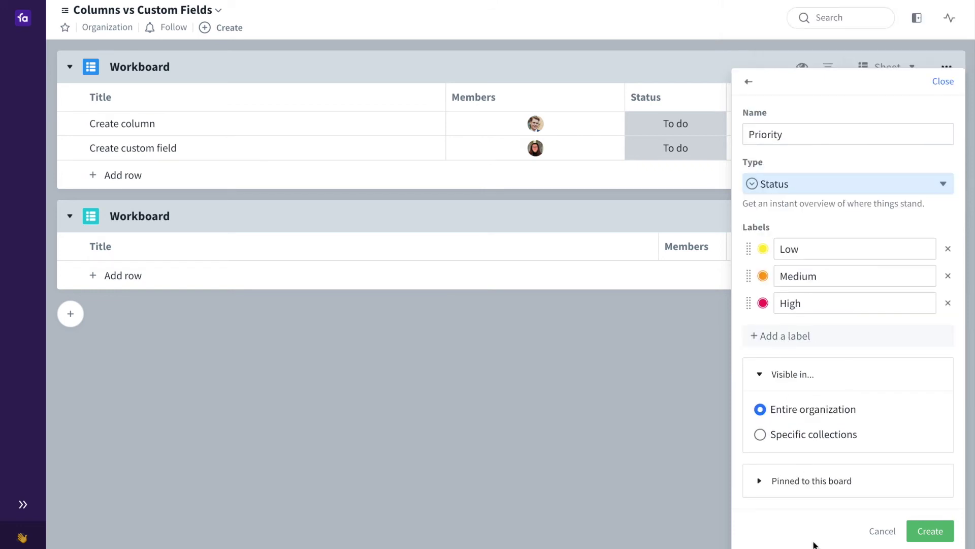
pyautogui.click(920, 536)
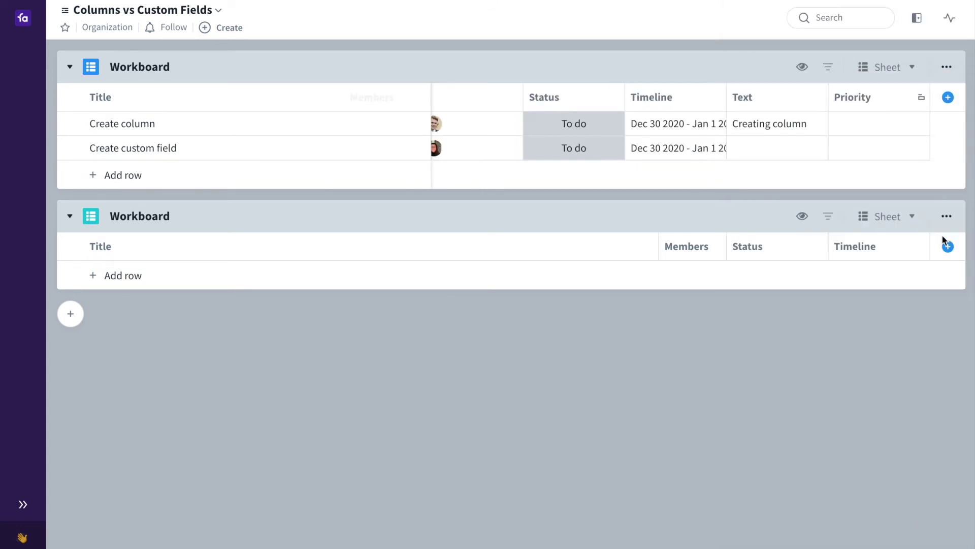
# Set Create column's priority to Low and Create custom field's priority to Medium.
pyautogui.click(892, 136)
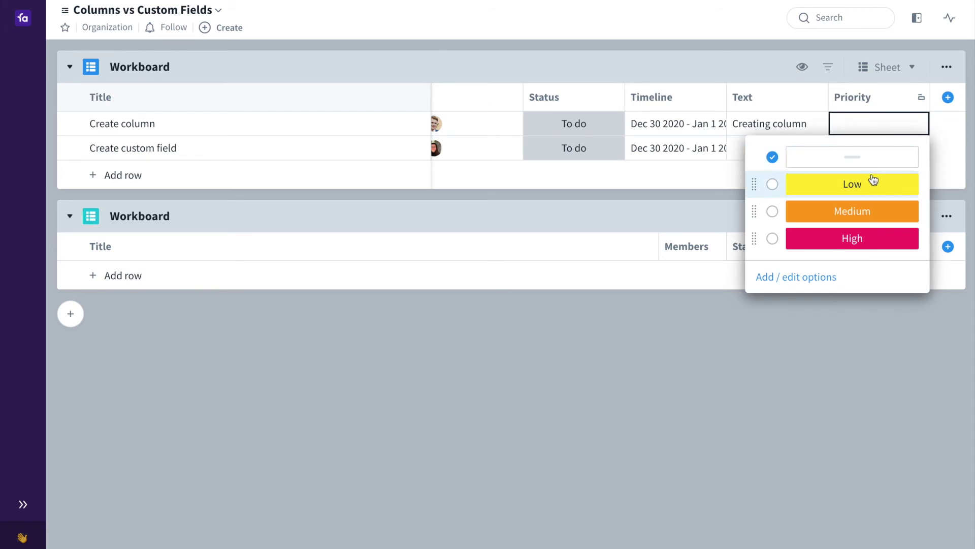
pyautogui.click(874, 181)
pyautogui.click(874, 147)
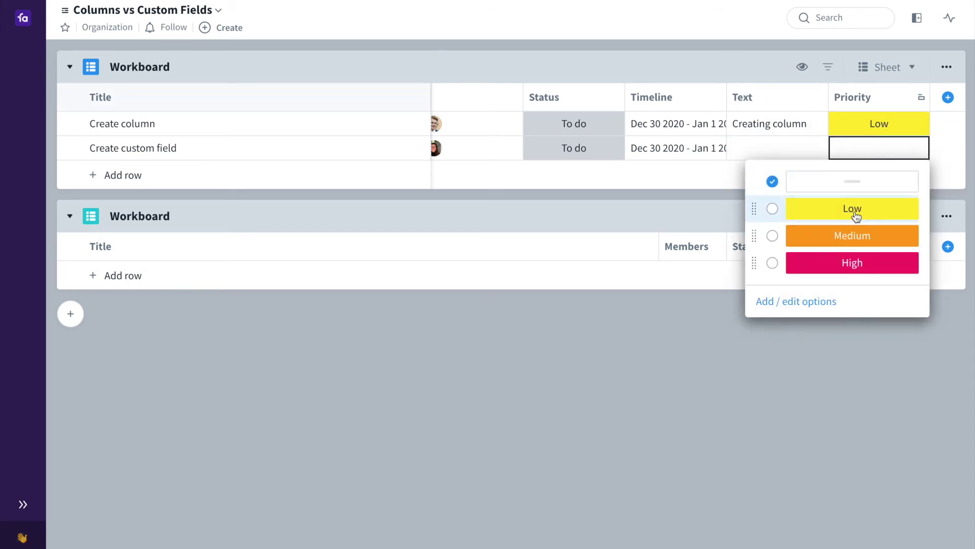
pyautogui.click(848, 241)
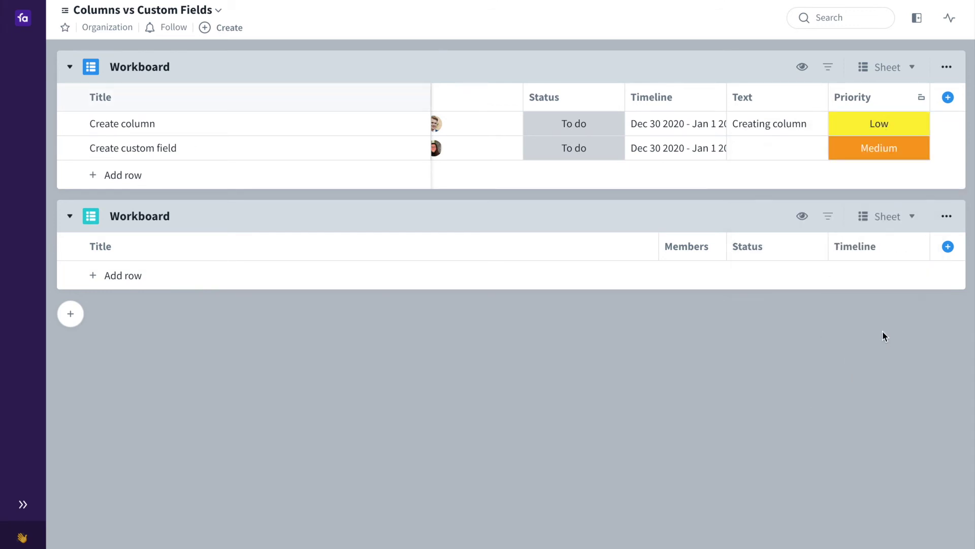
# Add the existing Priority field to the second Workboard and move the Create column card there.
pyautogui.click(948, 247)
pyautogui.click(851, 536)
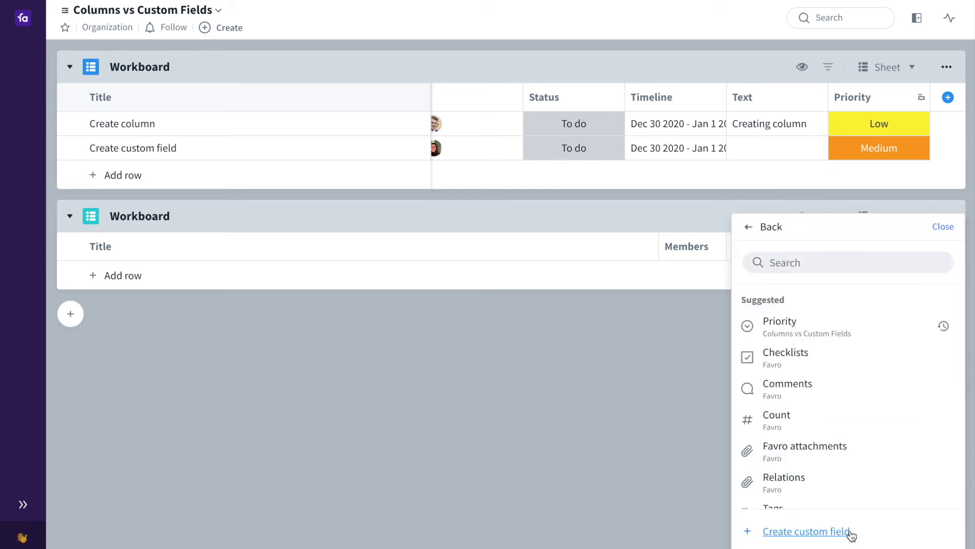
pyautogui.click(865, 327)
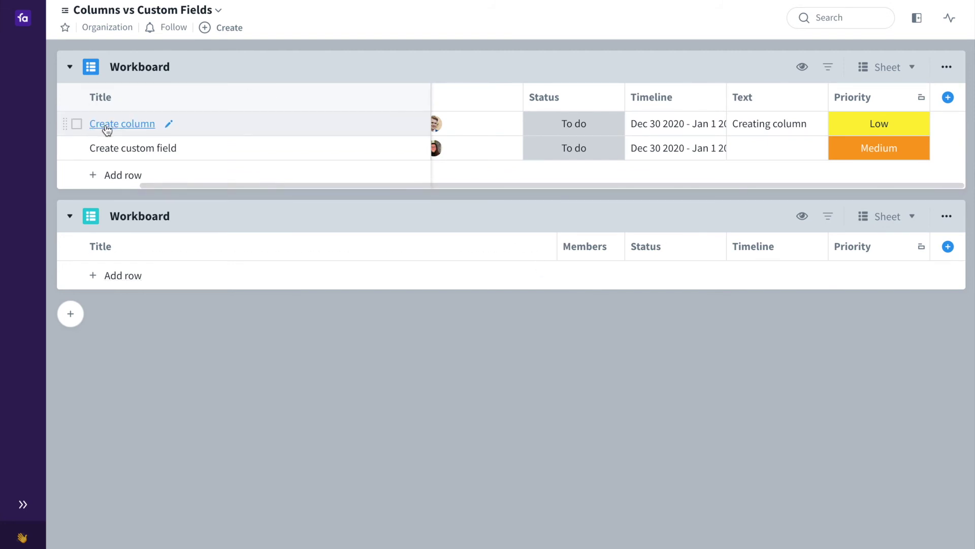
pyautogui.moveTo(107, 129); pyautogui.dragTo(110, 272)
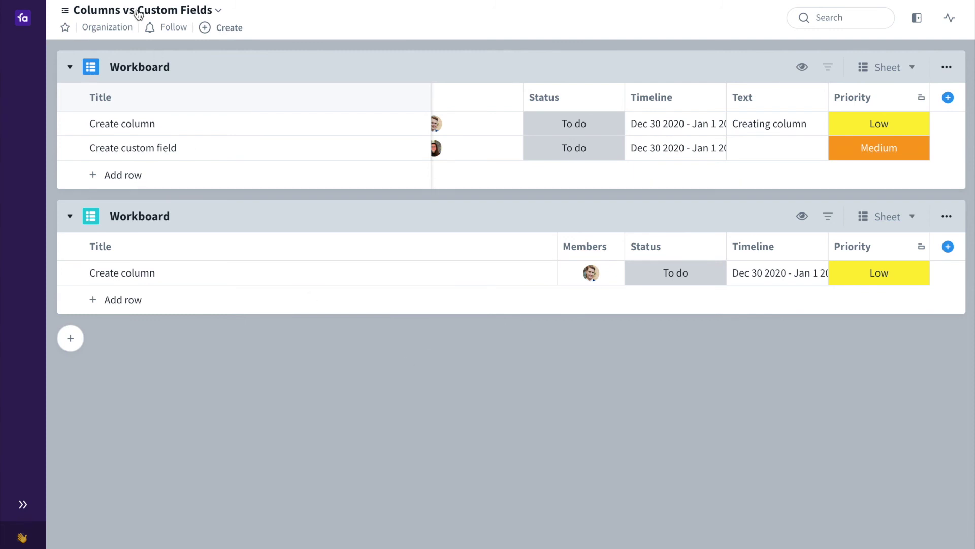
# Expand the navigation sidebar.
pyautogui.click(23, 503)
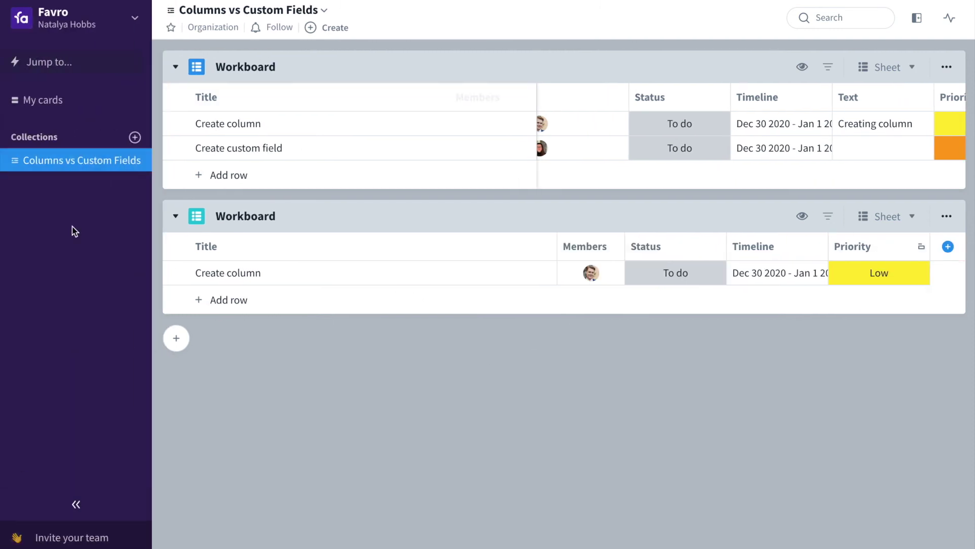
# Open Advanced search and filter the report by the collection's Priority custom field.
pyautogui.click(75, 17)
pyautogui.click(60, 162)
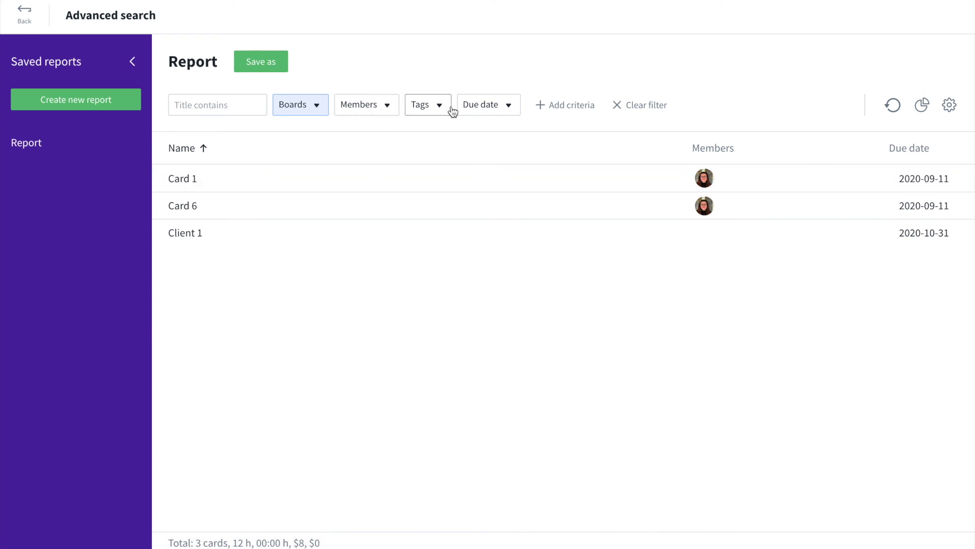
pyautogui.click(542, 105)
pyautogui.click(563, 179)
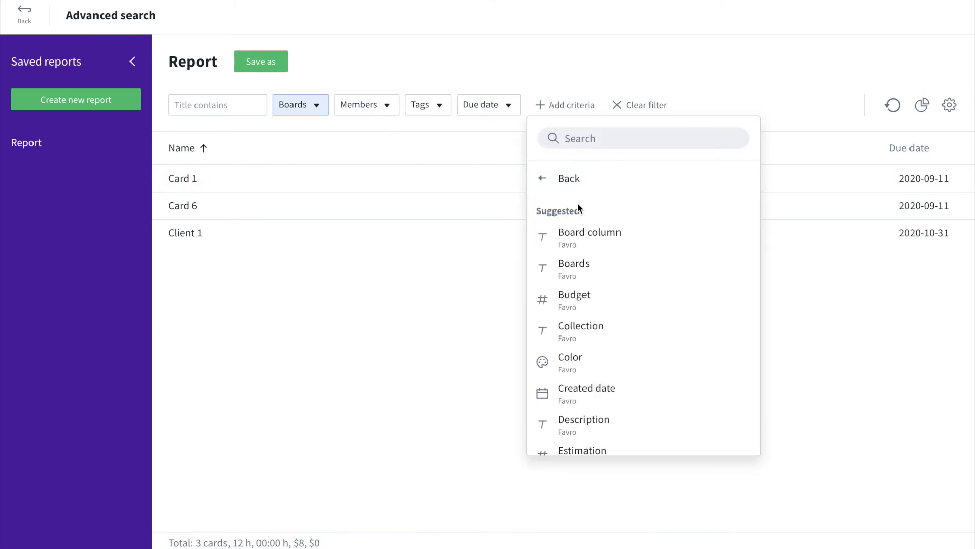
pyautogui.write('priority')
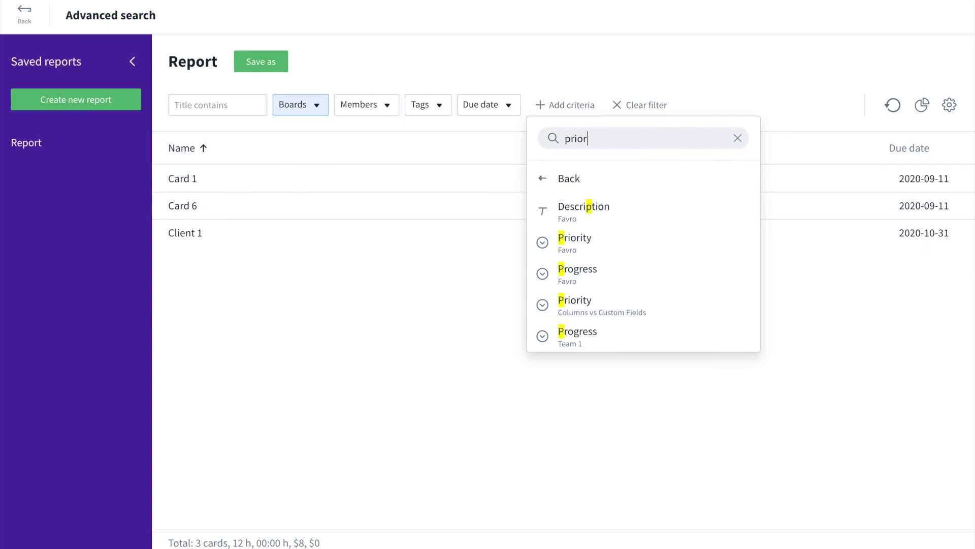
pyautogui.click(610, 243)
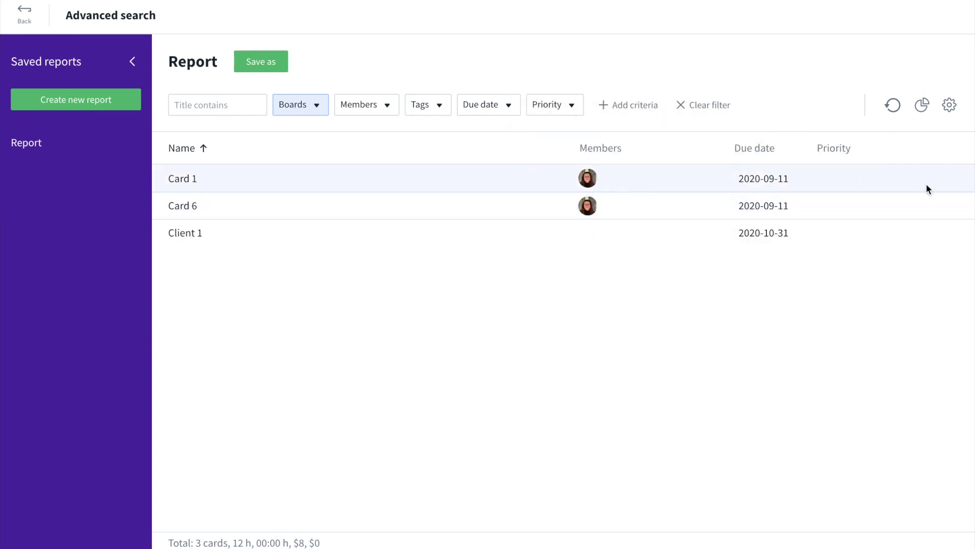
# Return to Columns vs Custom Fields and scroll the first Workboard to show its Text and Priority columns.
pyautogui.click(31, 22)
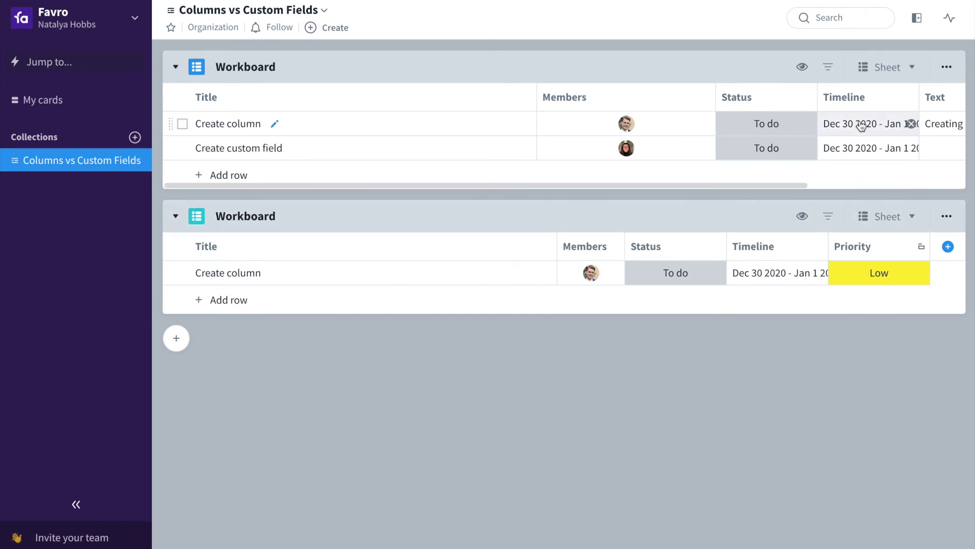
pyautogui.hscroll(5, 860, 124)
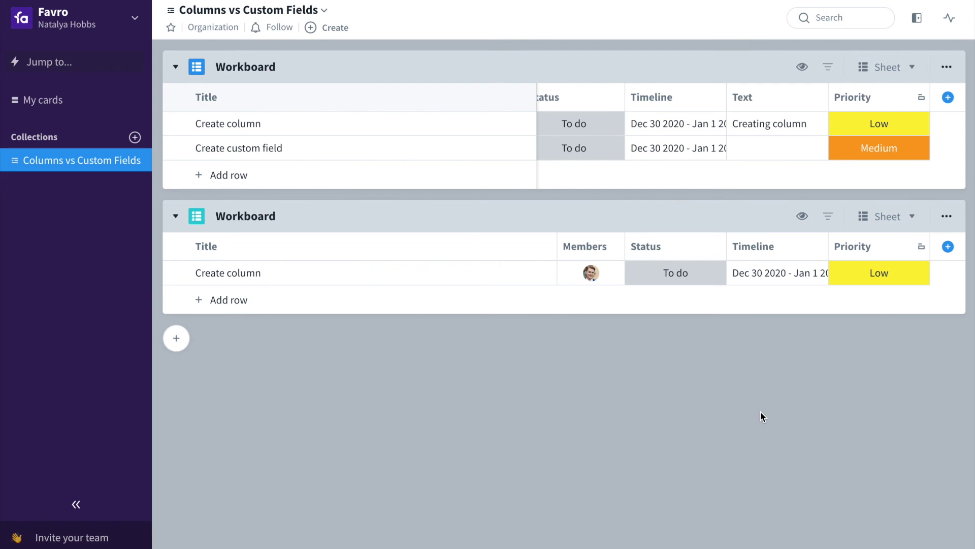